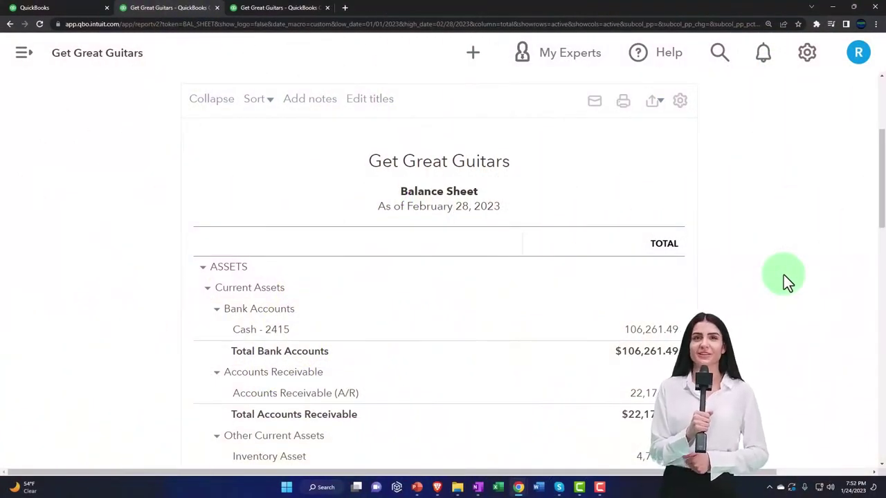
# Zoom out the February 2023 balance sheet and bring up the + New transaction menu
pyautogui.hotkey('ctrl', '-')
pyautogui.hotkey('ctrl', '-')
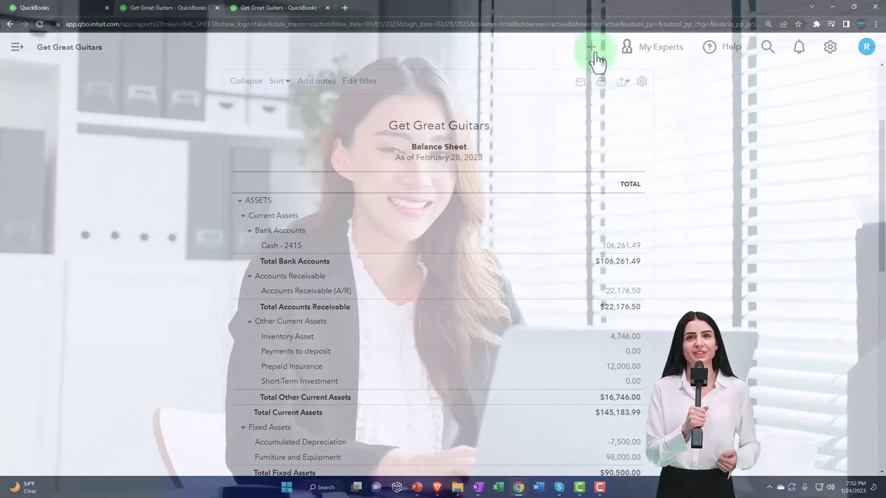
pyautogui.click(593, 54)
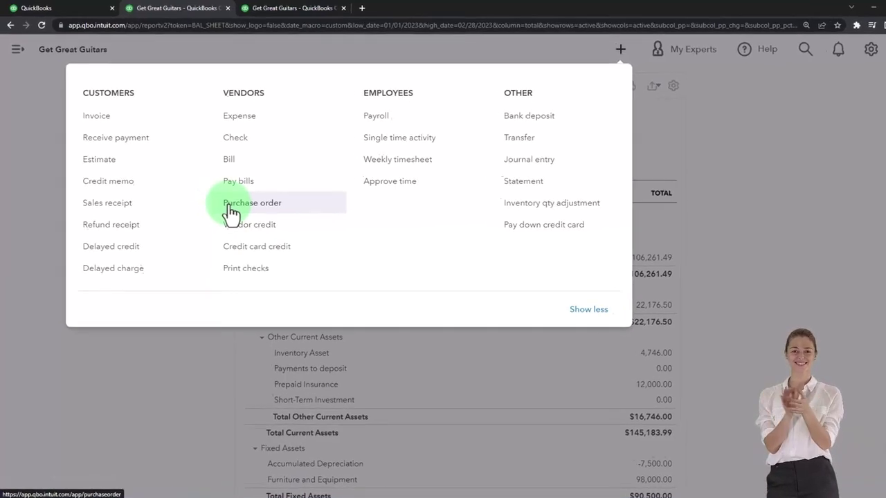
pyautogui.click(220, 199)
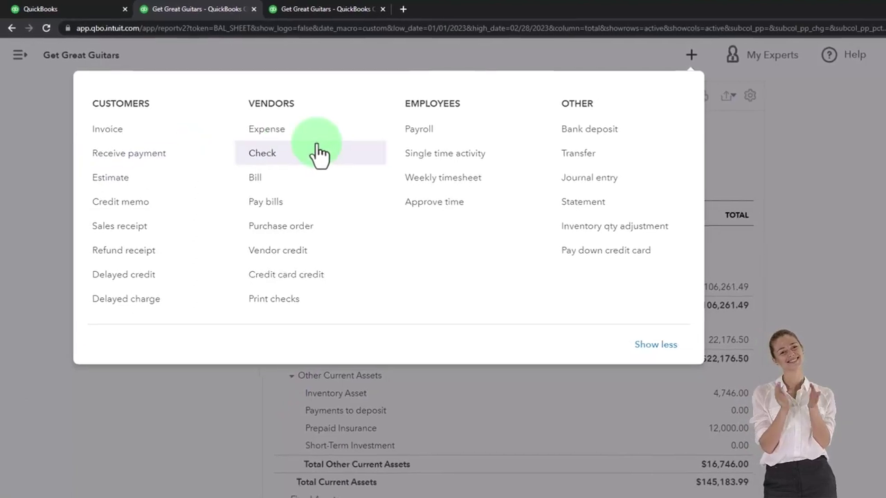
pyautogui.click(597, 181)
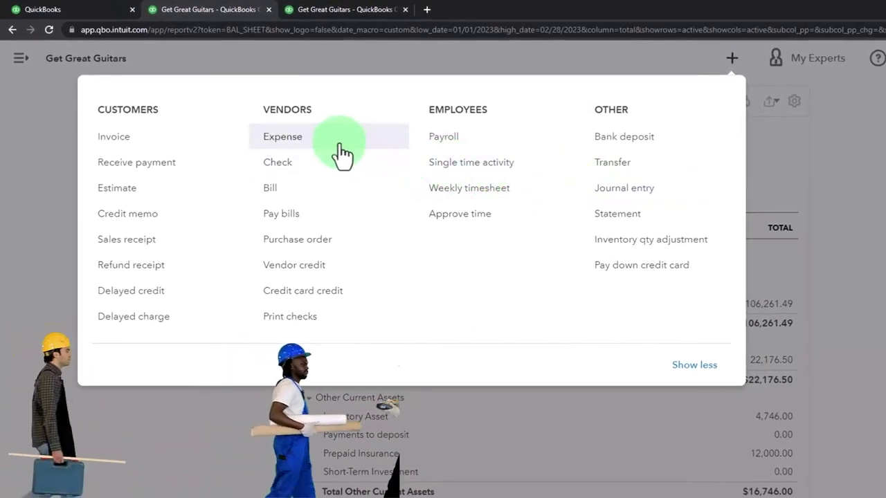
pyautogui.click(337, 153)
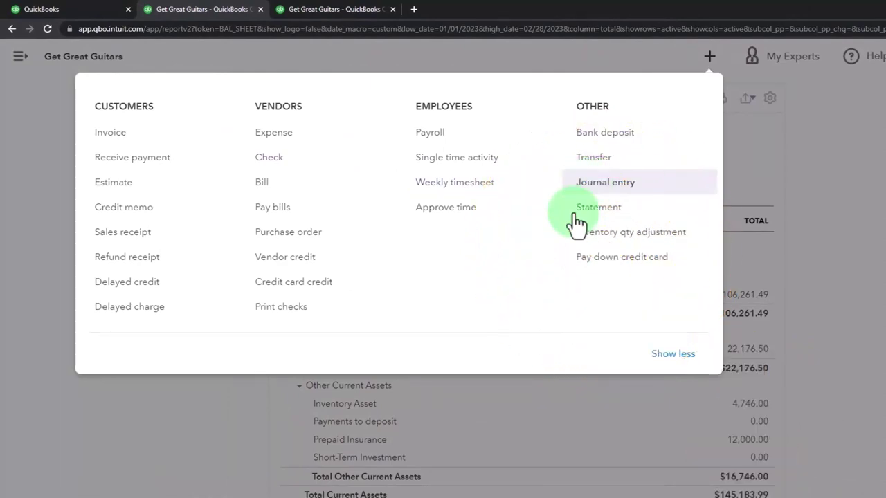
pyautogui.click(167, 413)
# Enlarge and review the balance sheet amounts, then view the January–February 2023 Profit and Loss
pyautogui.hotkey('ctrl', '+')
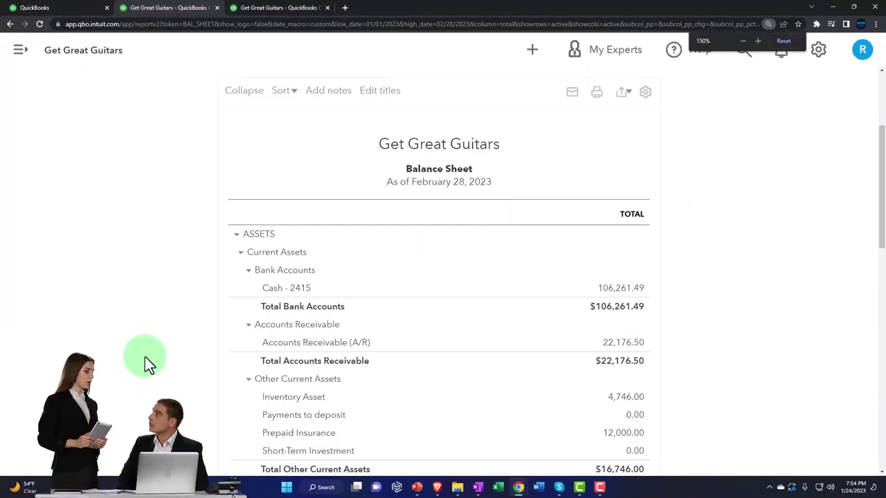
pyautogui.hotkey('ctrl', '+')
pyautogui.scroll(-3, 145, 356)
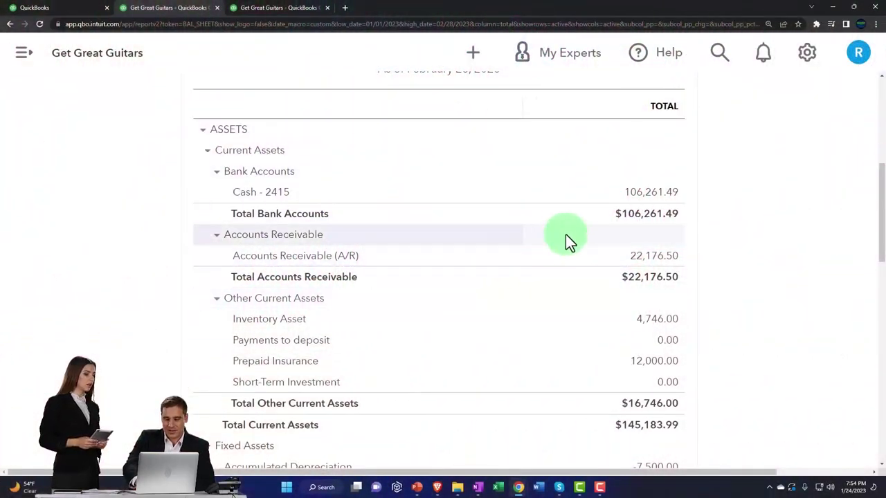
pyautogui.click(627, 199)
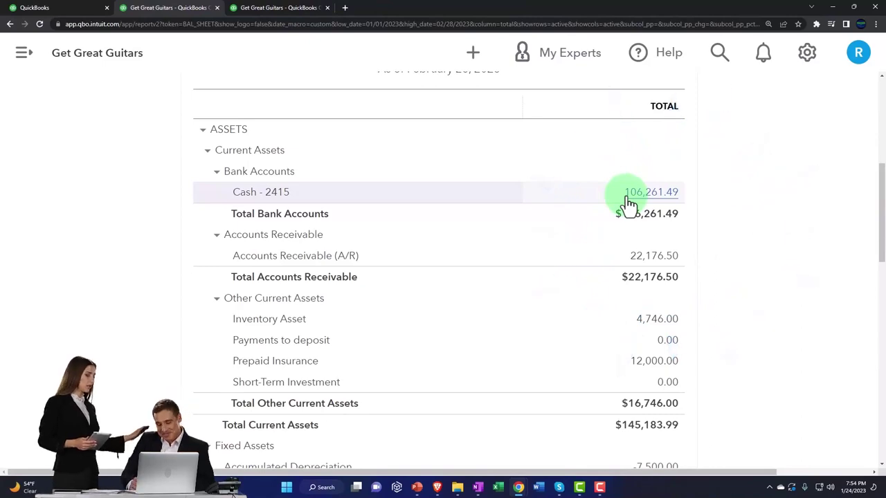
pyautogui.scroll(-4, 627, 203)
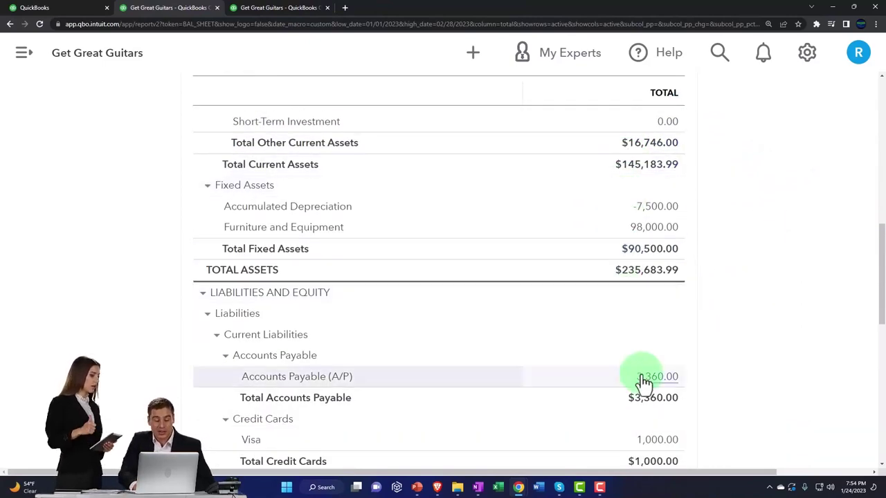
pyautogui.click(644, 379)
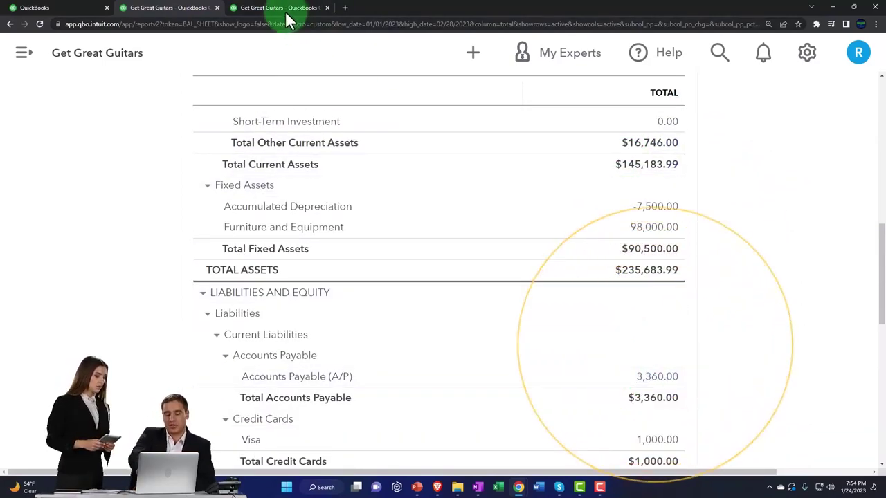
pyautogui.click(284, 13)
pyautogui.scroll(-3, 306, 343)
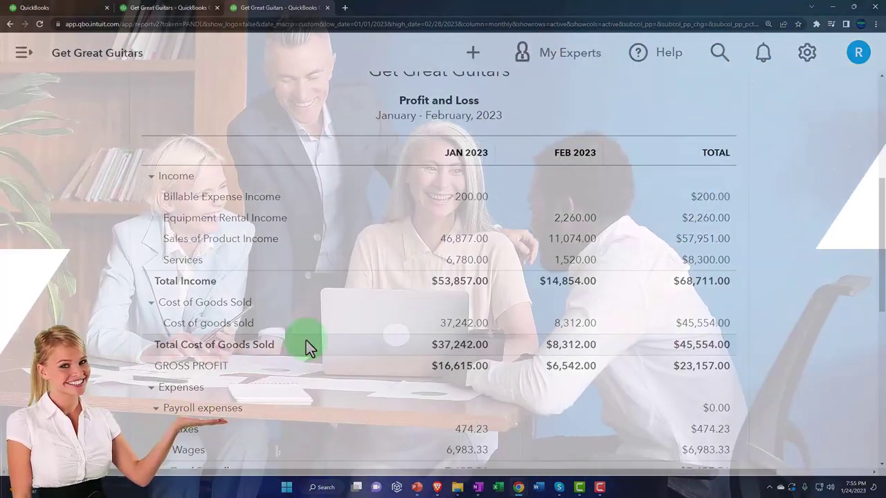
# Scan the balance sheet's liabilities and fixed assets, then drill into Furniture and Equipment's 98,000.00
pyautogui.click(171, 8)
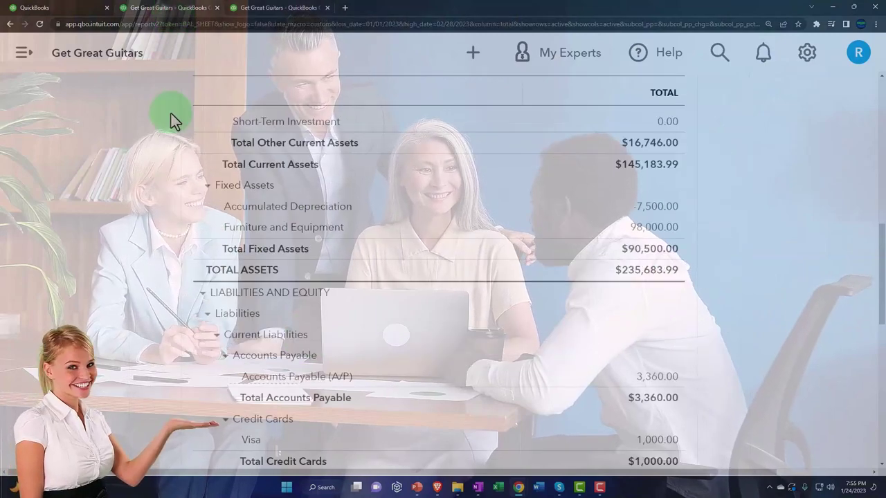
pyautogui.scroll(-3, 171, 242)
pyautogui.scroll(-3, 171, 243)
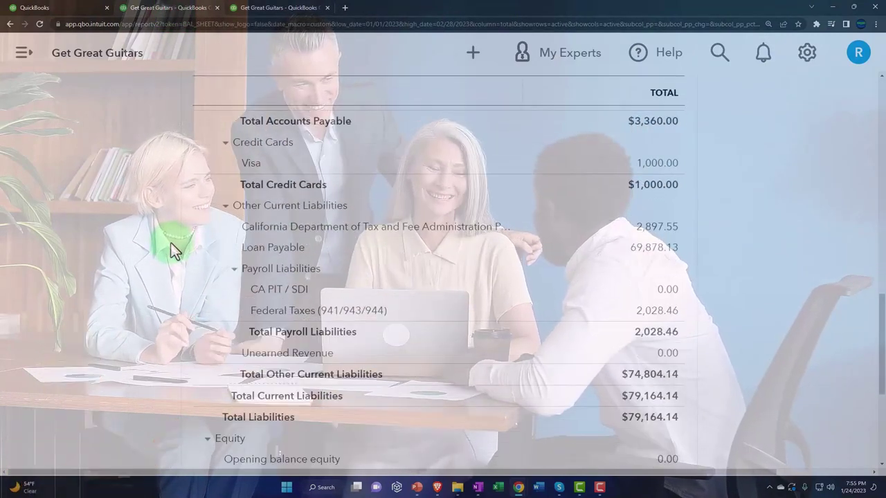
pyautogui.scroll(3, 171, 243)
pyautogui.scroll(3, 171, 243)
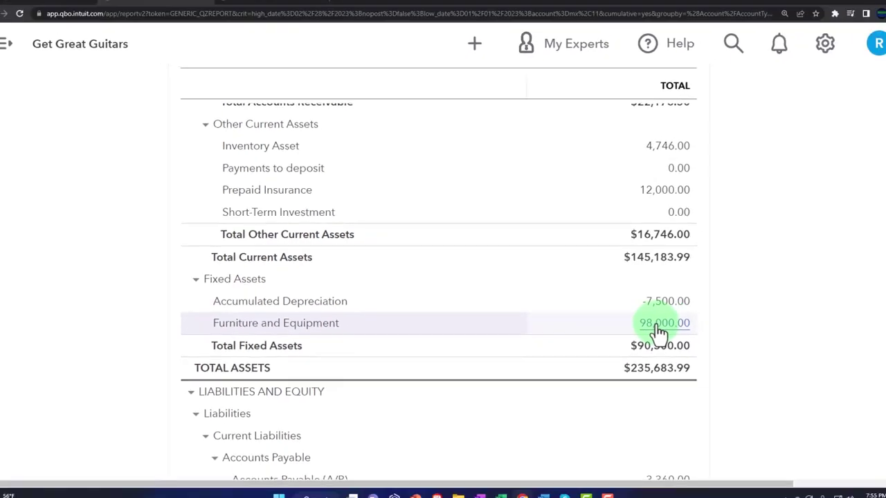
pyautogui.click(682, 334)
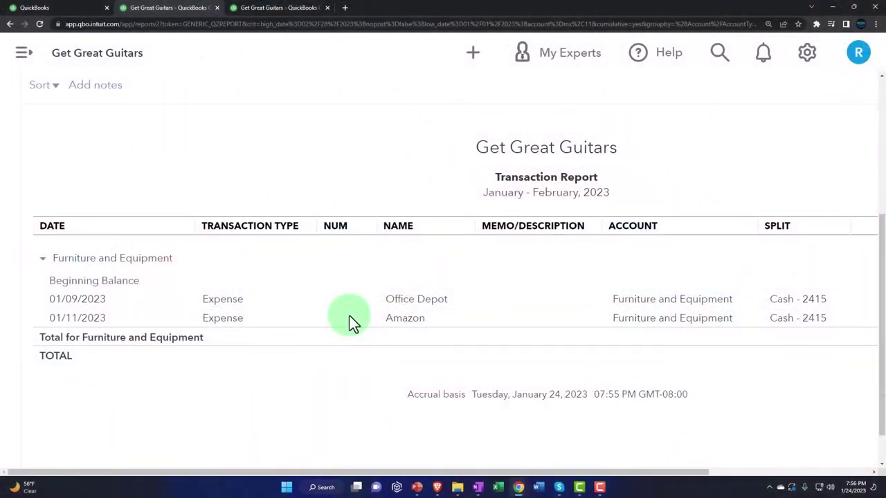
# Zoom out to see the Amount and Balance columns, then return to the balance sheet summary
pyautogui.hotkey('ctrl', '-')
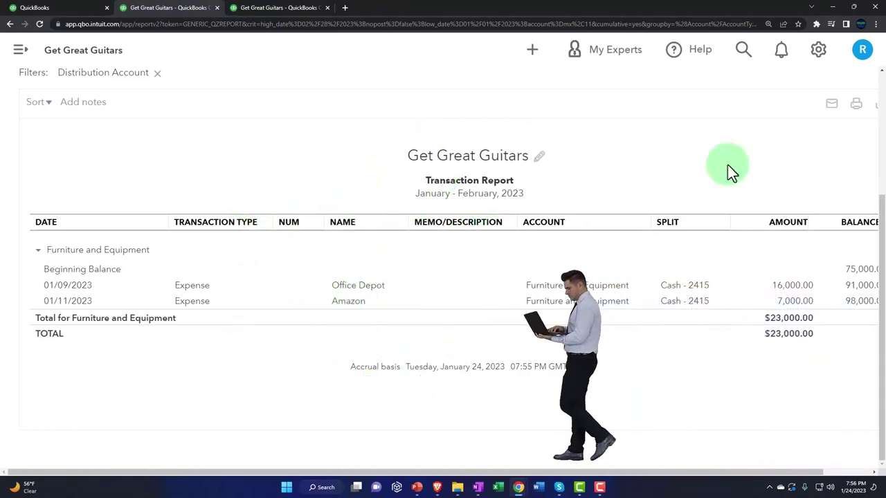
pyautogui.scroll(2, 105, 137)
pyautogui.click(93, 81)
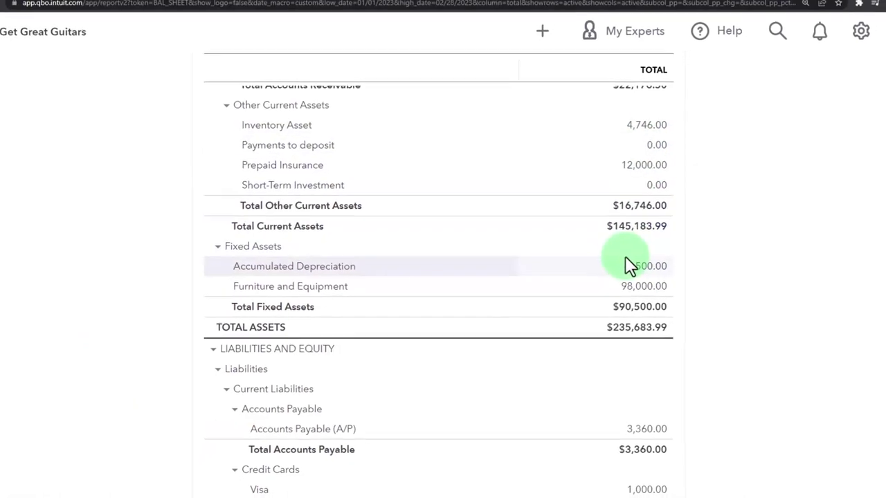
# Drill into the Accumulated Depreciation amount and enlarge the report for reading
pyautogui.click(629, 270)
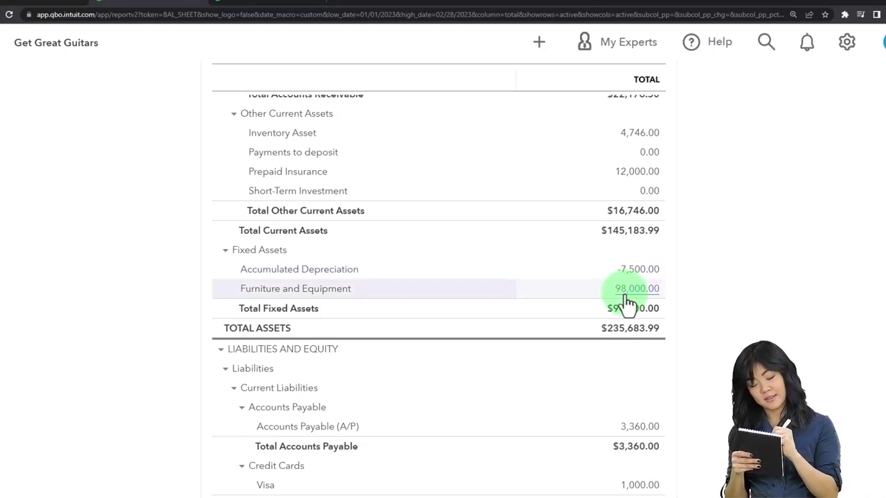
pyautogui.hotkey('ctrl', '+')
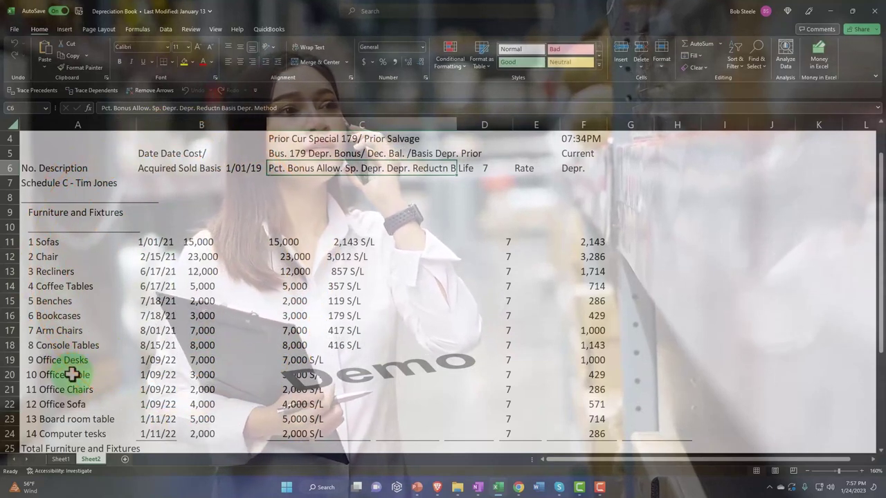
# Glance over the Depreciation Book schedule, minimize Excel, and return to the QuickBooks balance sheet window
pyautogui.scroll(-1, 73, 374)
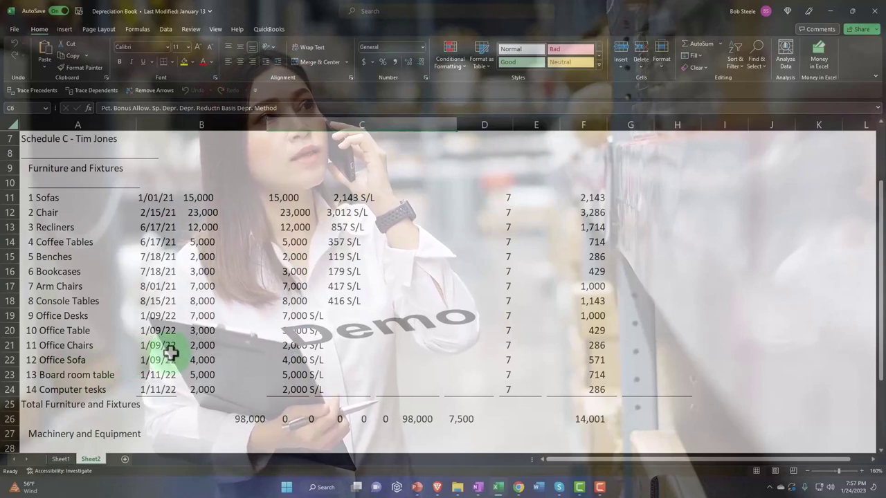
pyautogui.scroll(1, 171, 350)
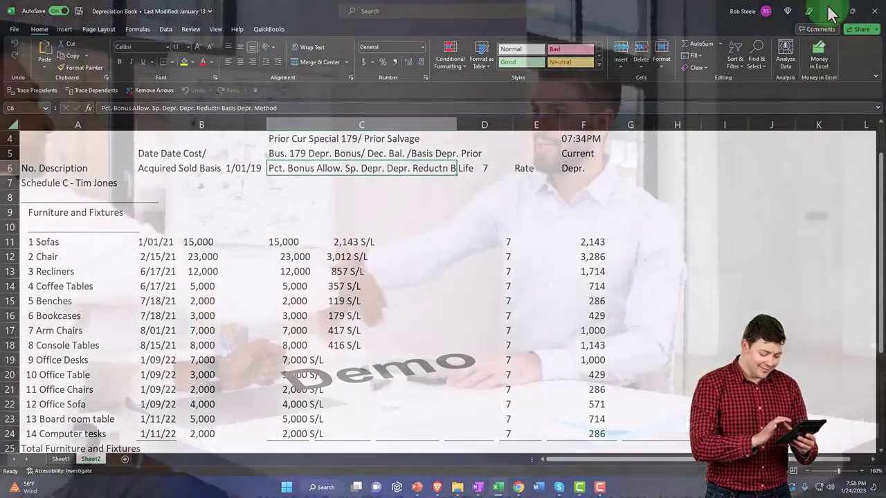
pyautogui.click(832, 11)
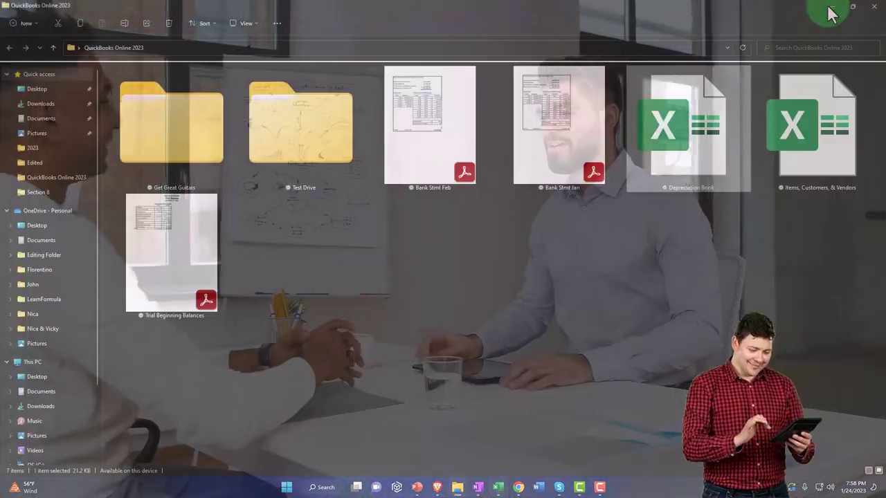
pyautogui.click(512, 484)
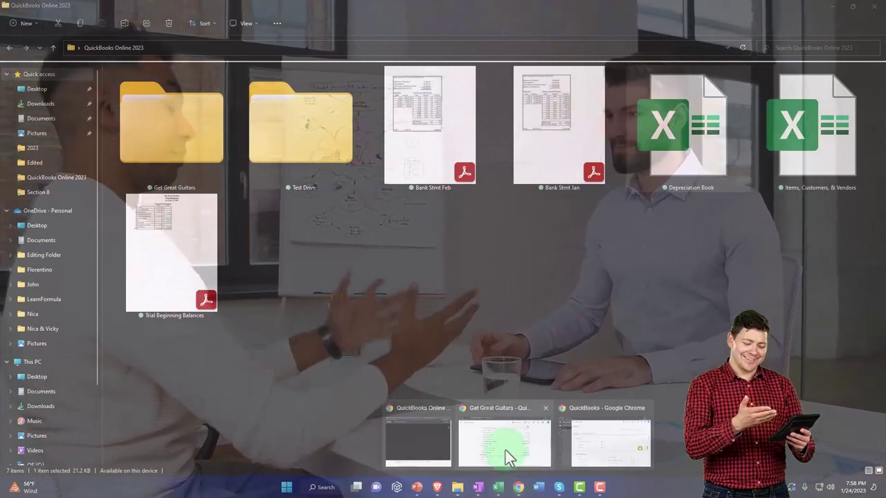
pyautogui.click(505, 450)
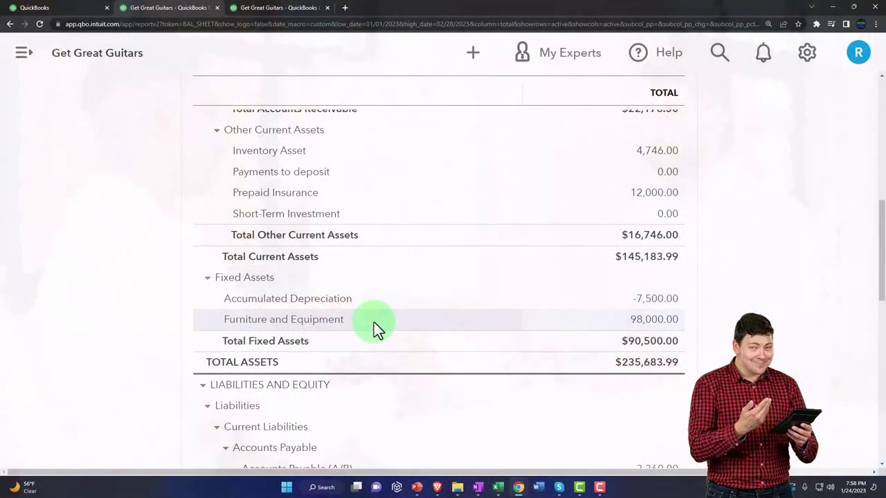
# Scroll down to payroll liabilities of 2,028.46, briefly showing and dismissing the + New list
pyautogui.scroll(-2, 374, 323)
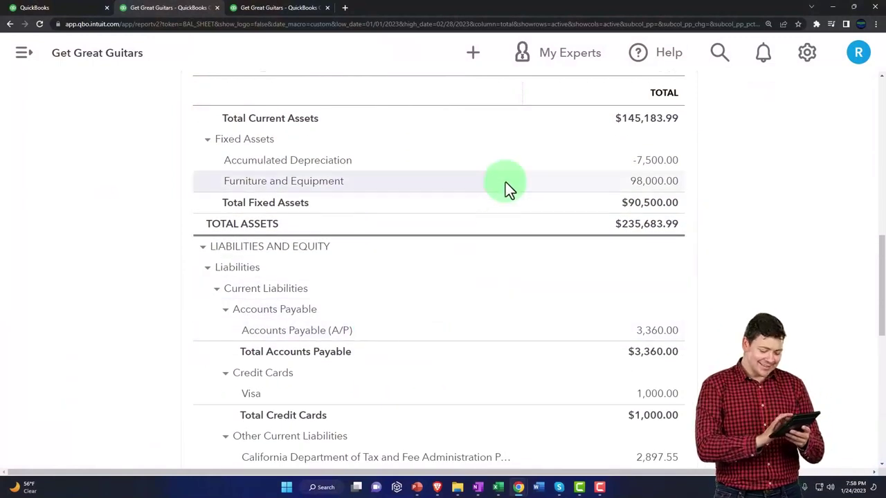
pyautogui.click(475, 62)
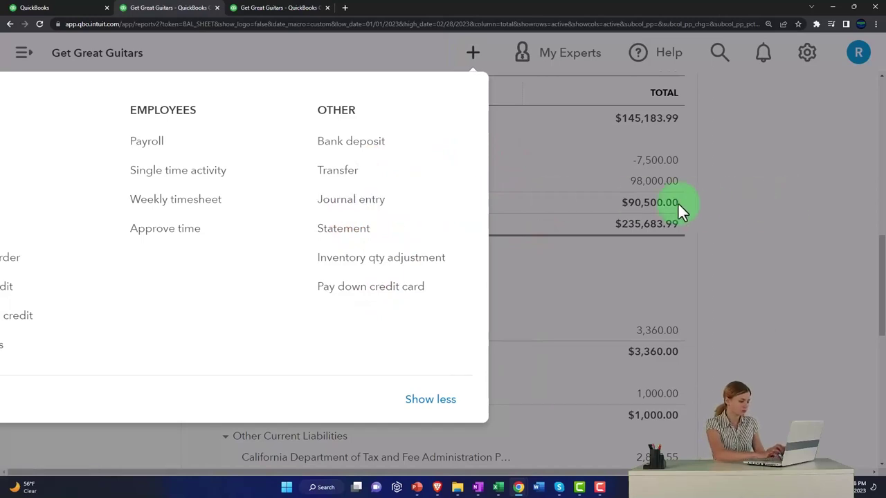
pyautogui.click(784, 210)
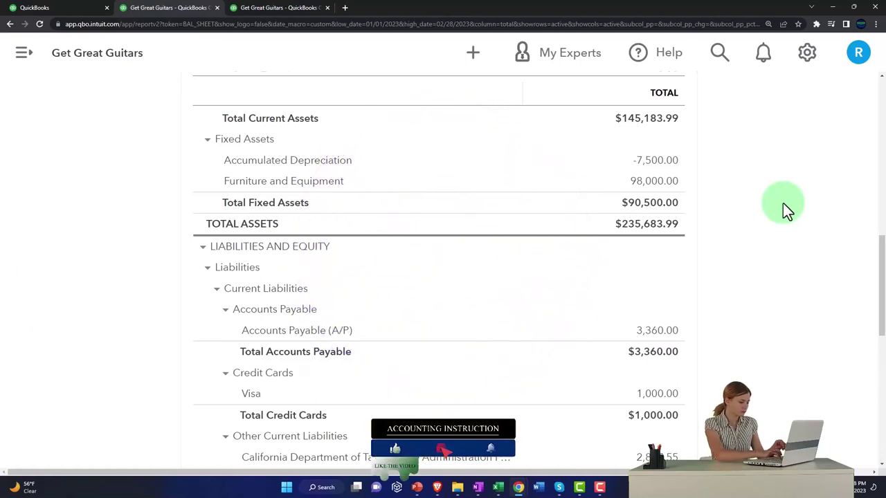
pyautogui.scroll(-3, 783, 203)
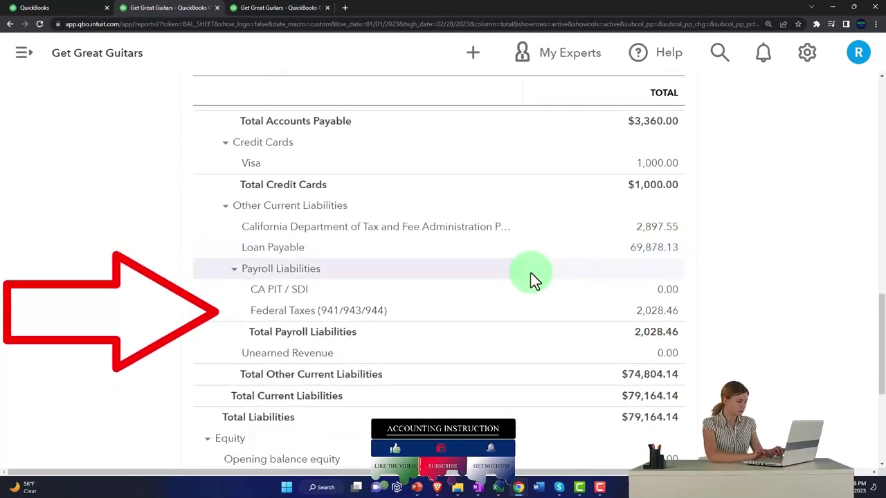
pyautogui.scroll(1, 530, 272)
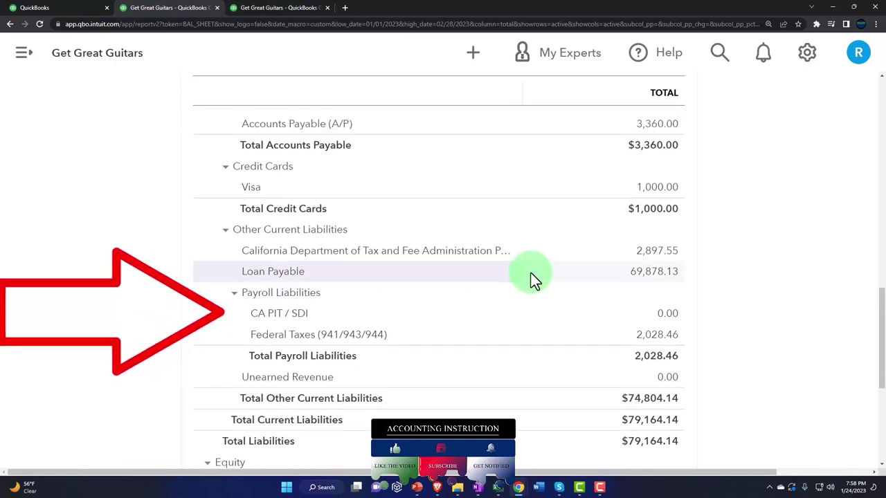